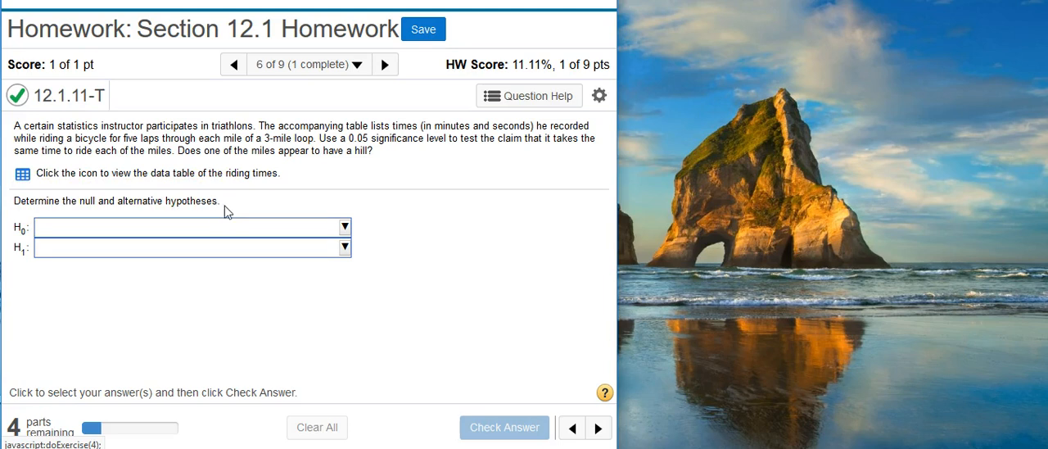
# Answer the hypotheses with H0 as μ1 = μ2 = μ3 and H1 as at least one of the three population means differing, and check it
pyautogui.click(219, 228)
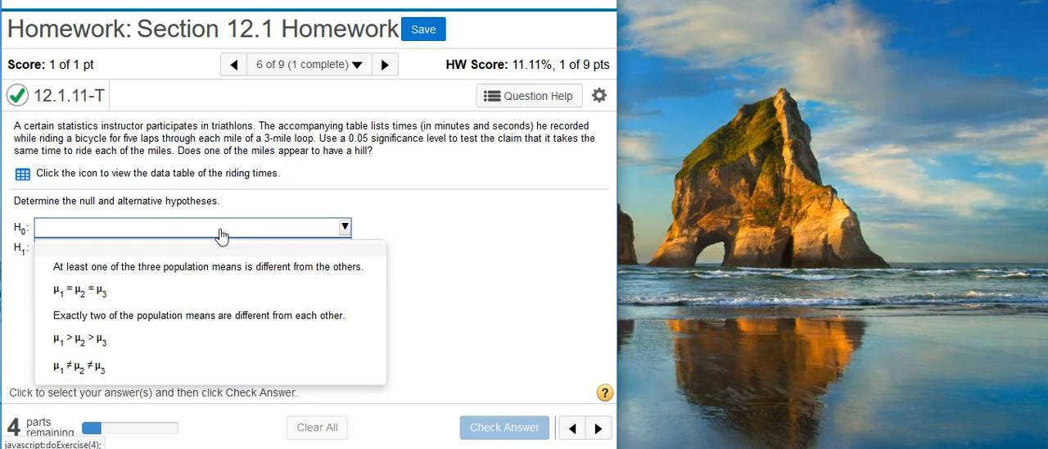
pyautogui.click(136, 294)
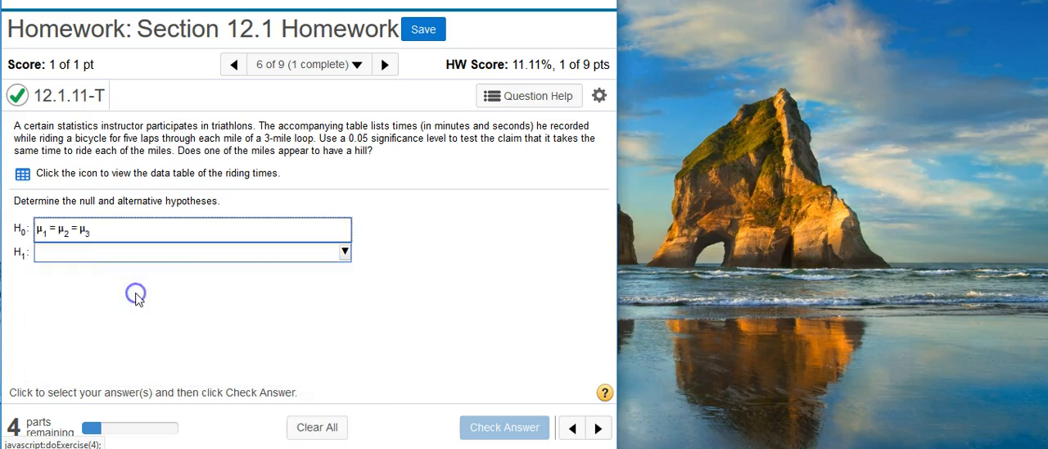
pyautogui.click(166, 256)
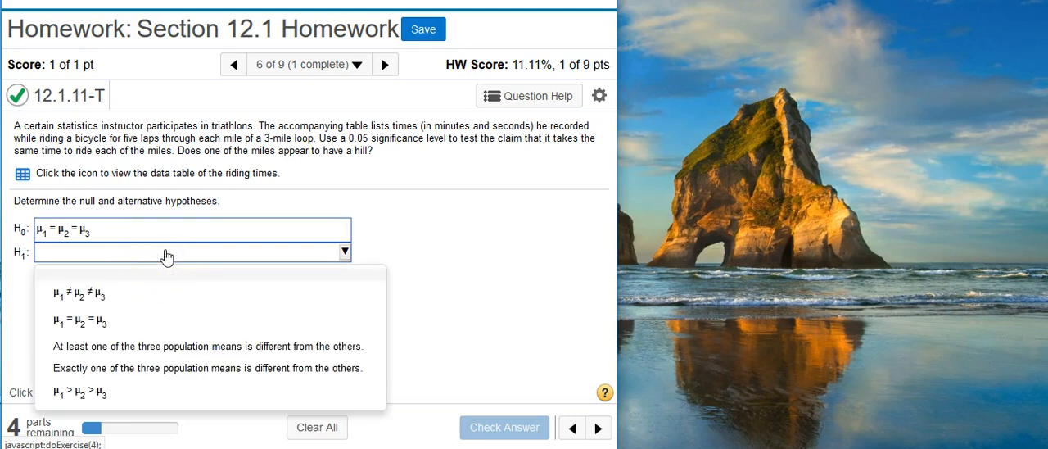
pyautogui.click(190, 347)
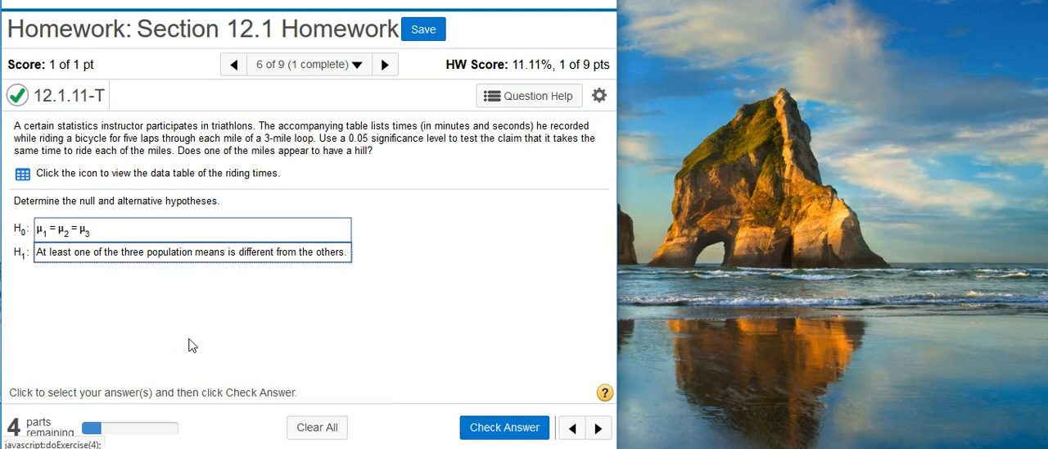
pyautogui.click(486, 429)
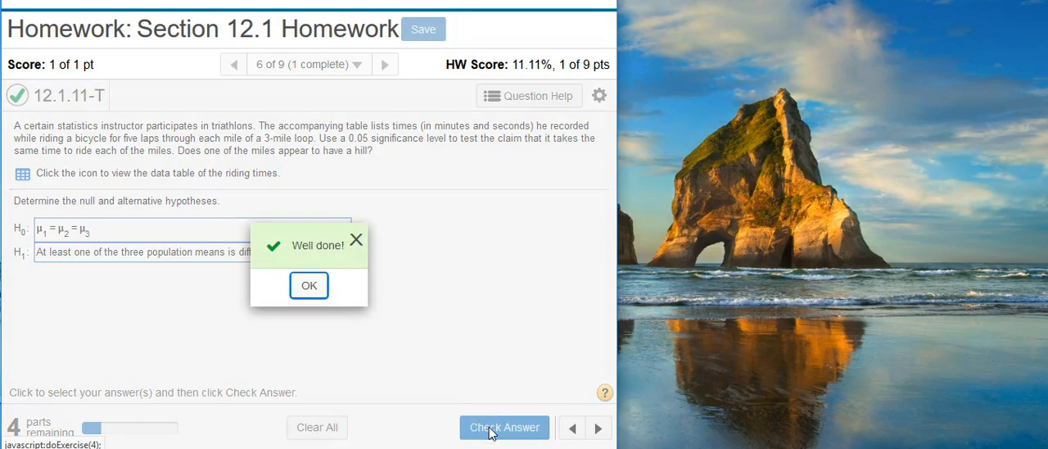
pyautogui.click(308, 286)
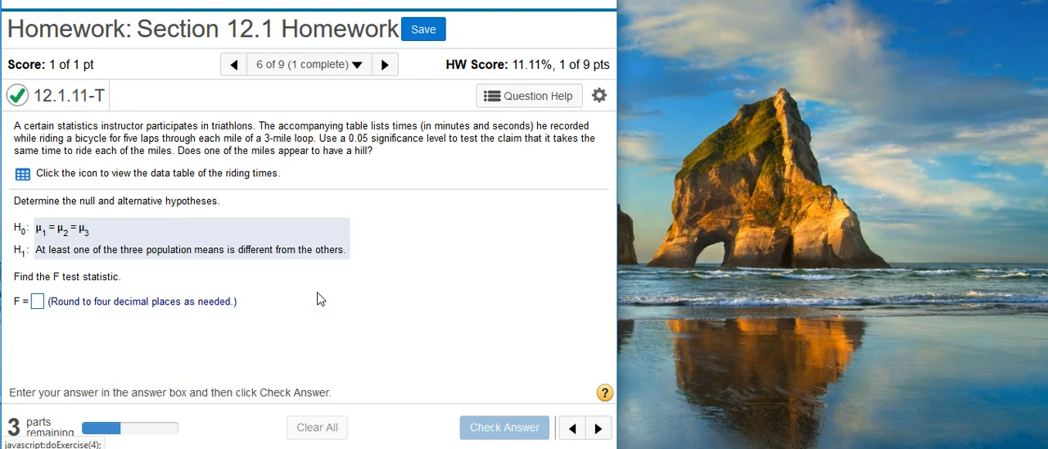
# Open the riding times data table in StatCrunch and place its window beside the homework question
pyautogui.click(22, 173)
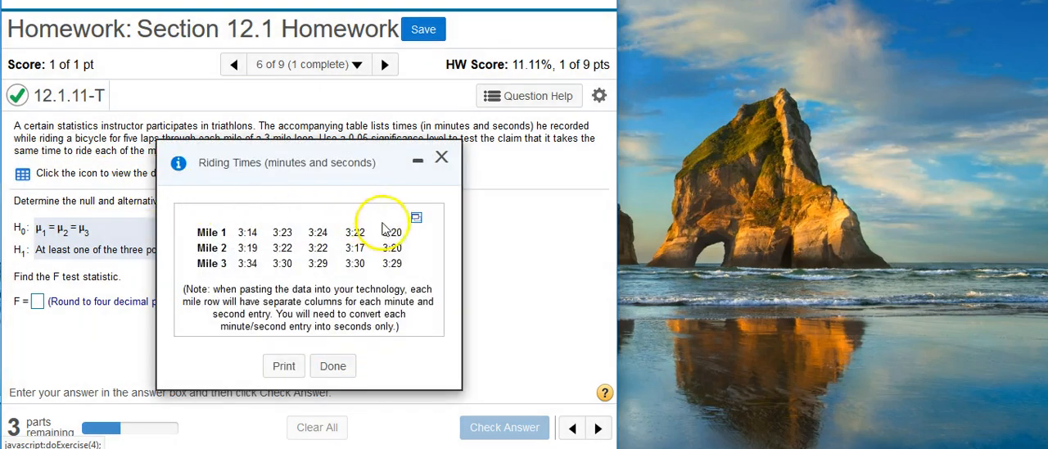
pyautogui.click(417, 220)
pyautogui.click(454, 223)
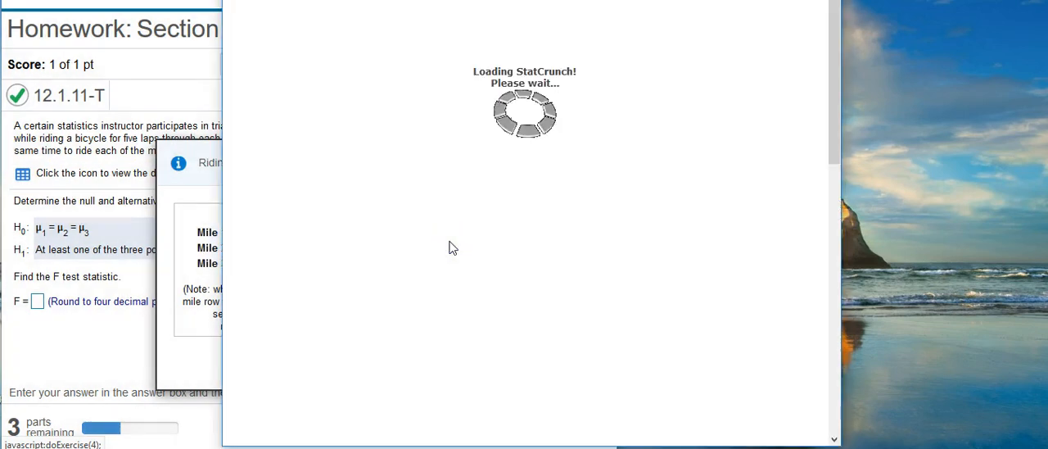
pyautogui.moveTo(492, 1); pyautogui.dragTo(884, 13)
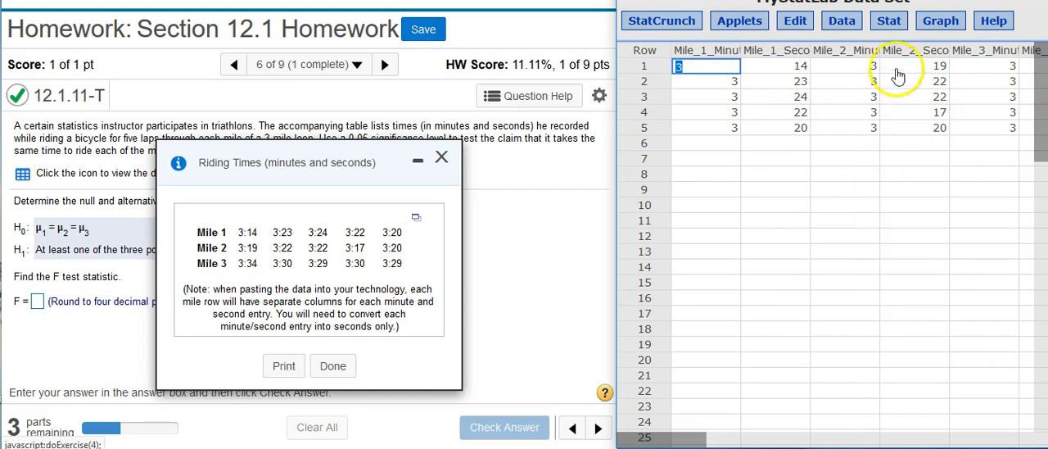
# Compute a one-way ANOVA comparing the Mile_1_Seconds, Mile_2_Seconds and Mile_3_Seconds columns
pyautogui.click(889, 21)
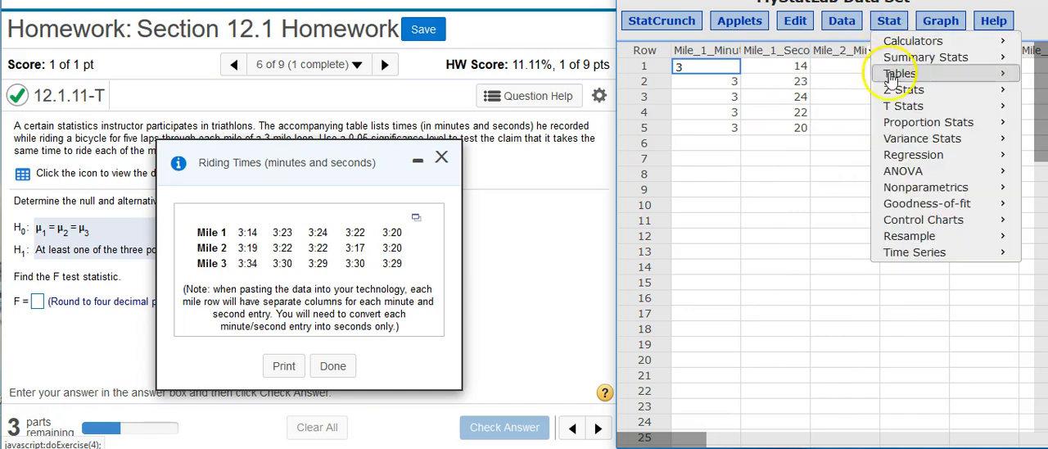
pyautogui.moveTo(897, 171)
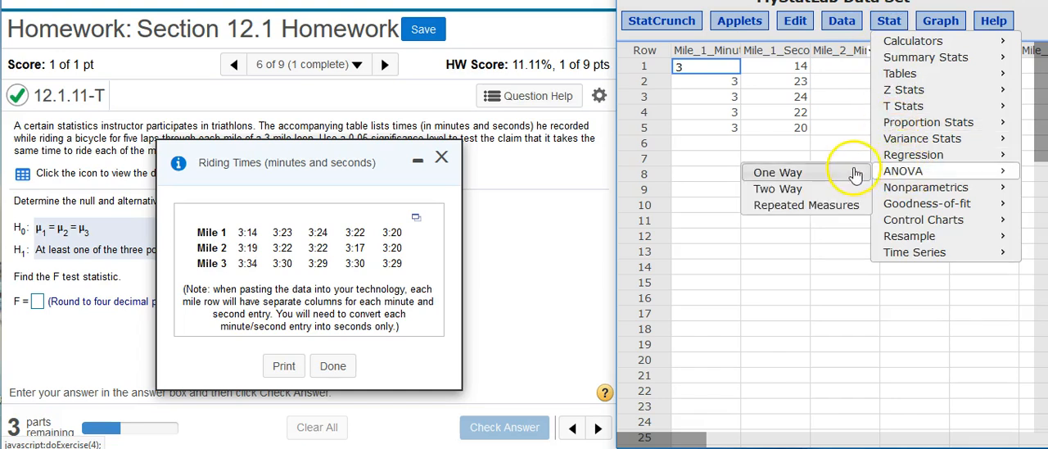
pyautogui.click(824, 176)
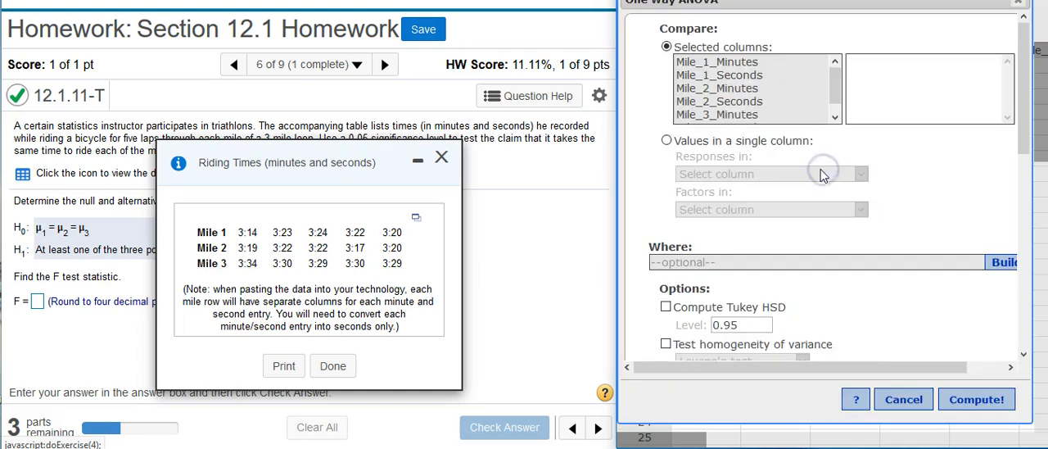
pyautogui.click(748, 76)
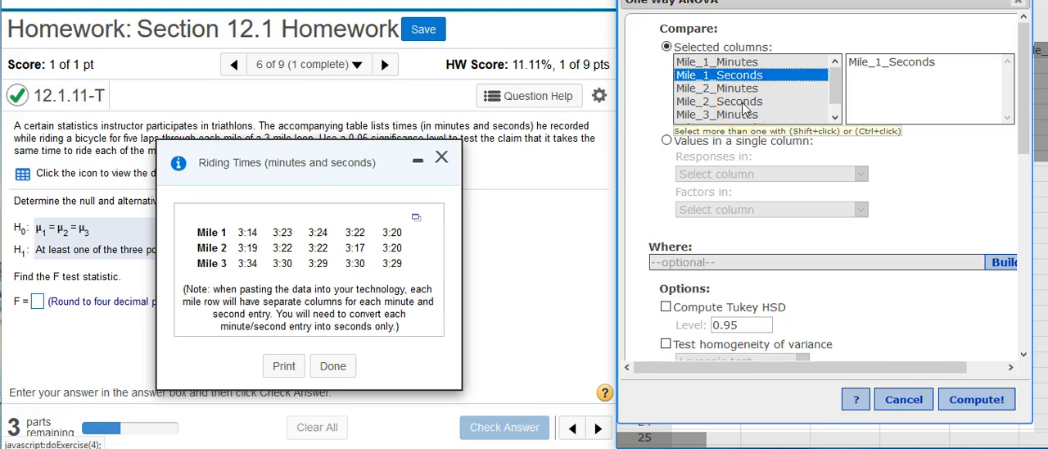
pyautogui.keyDown('ctrl'); pyautogui.click(748, 100); pyautogui.keyUp('ctrl')
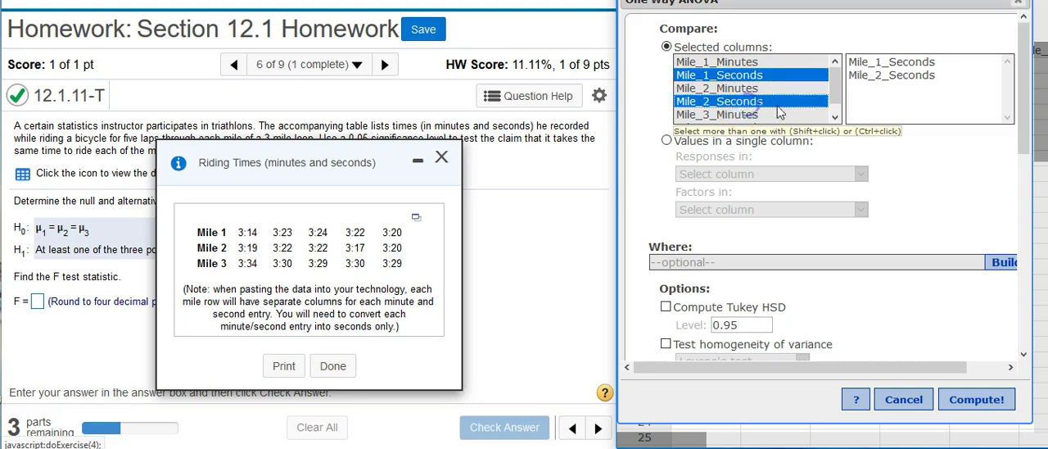
pyautogui.click(835, 117)
pyautogui.keyDown('ctrl'); pyautogui.click(731, 118); pyautogui.keyUp('ctrl')
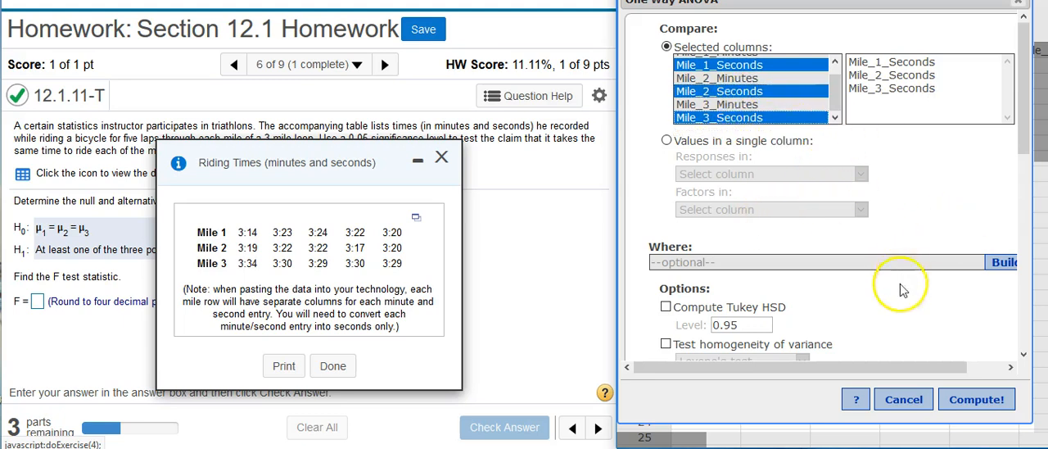
pyautogui.click(961, 407)
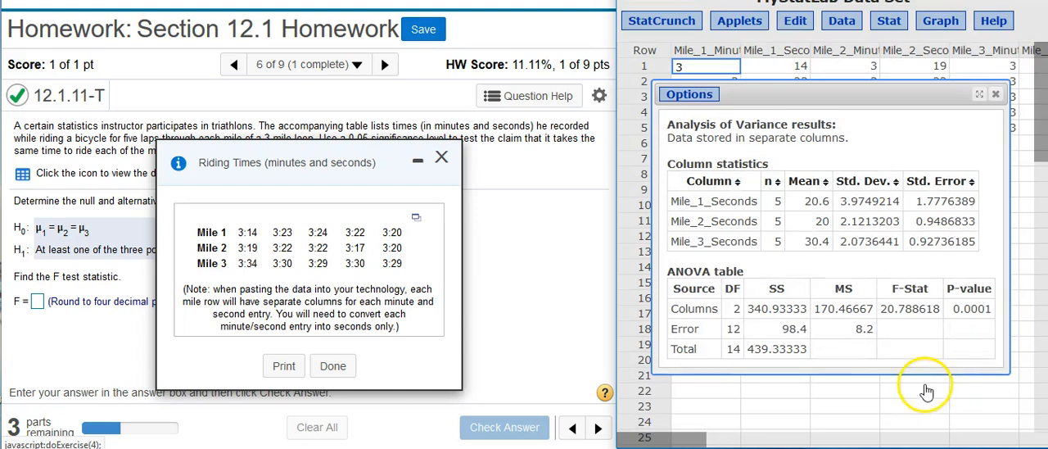
# Close the riding times table in the homework, enter 20.7886 as the F test statistic and check the answer
pyautogui.moveTo(881, 309); pyautogui.dragTo(942, 311)
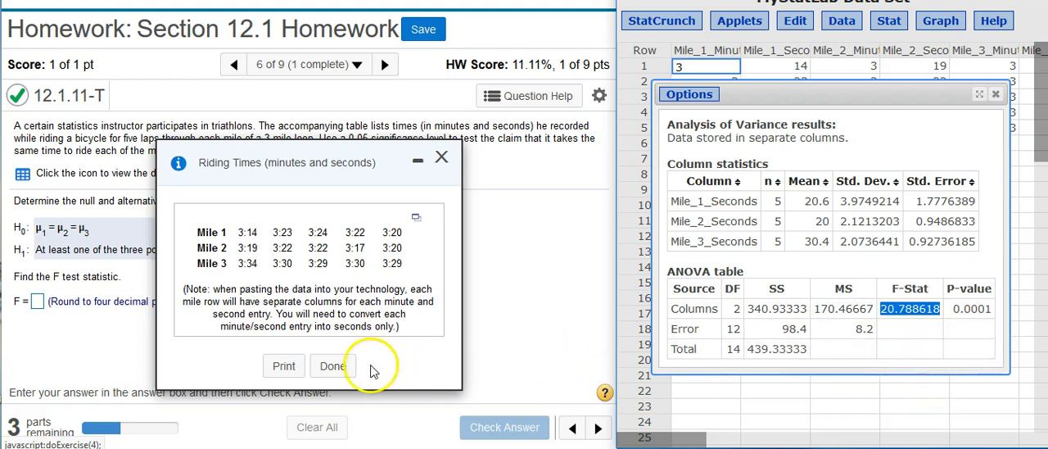
pyautogui.click(333, 365)
pyautogui.click(38, 302)
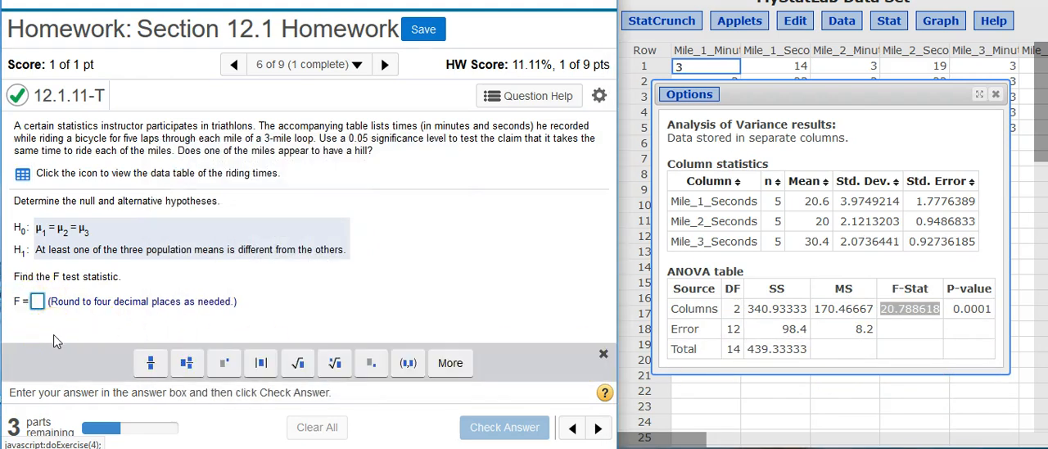
pyautogui.write('200')
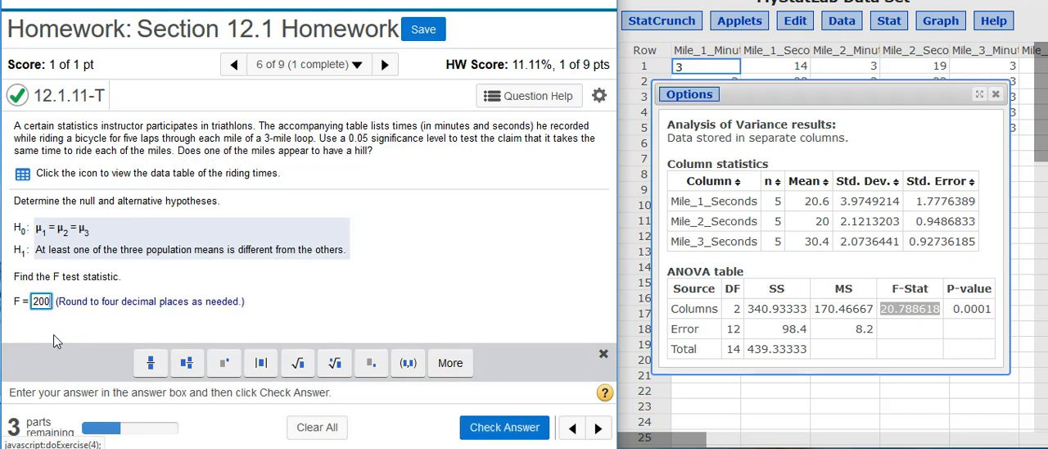
pyautogui.press('BackSpace')
pyautogui.write('.')
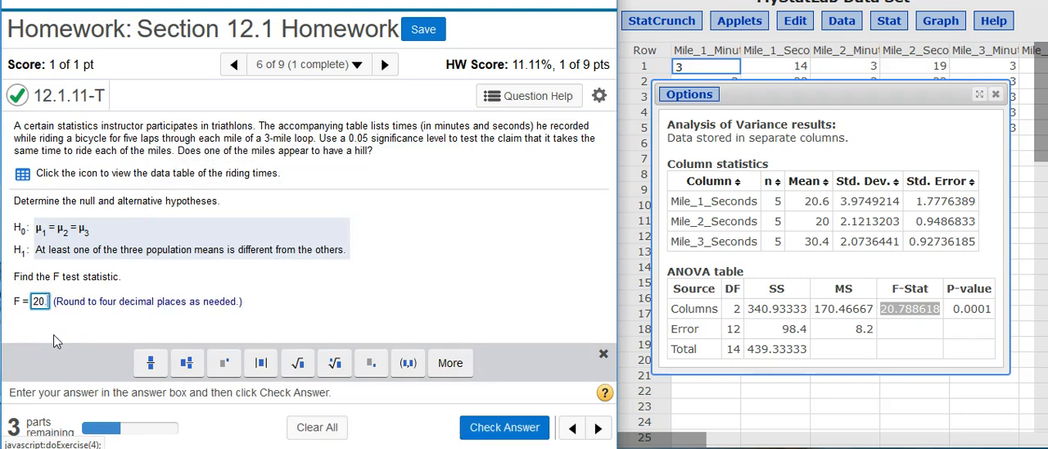
pyautogui.write('78')
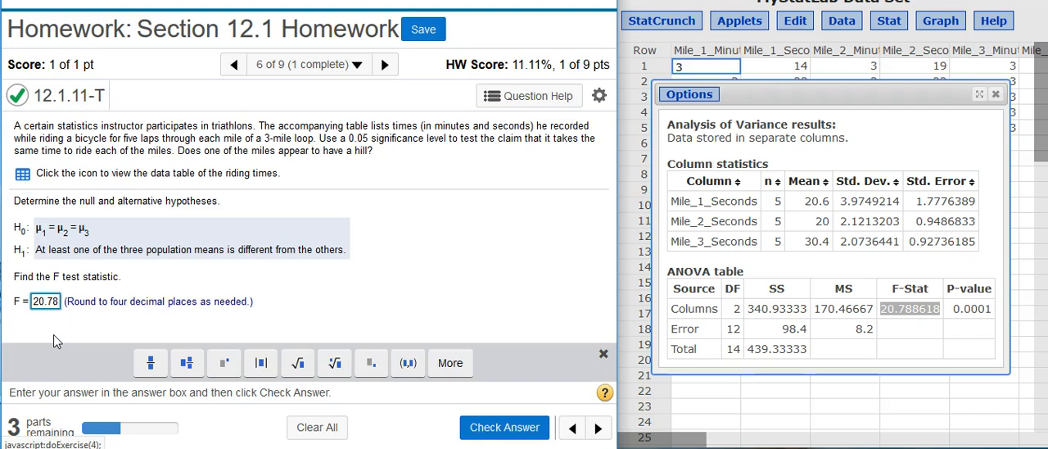
pyautogui.write('86')
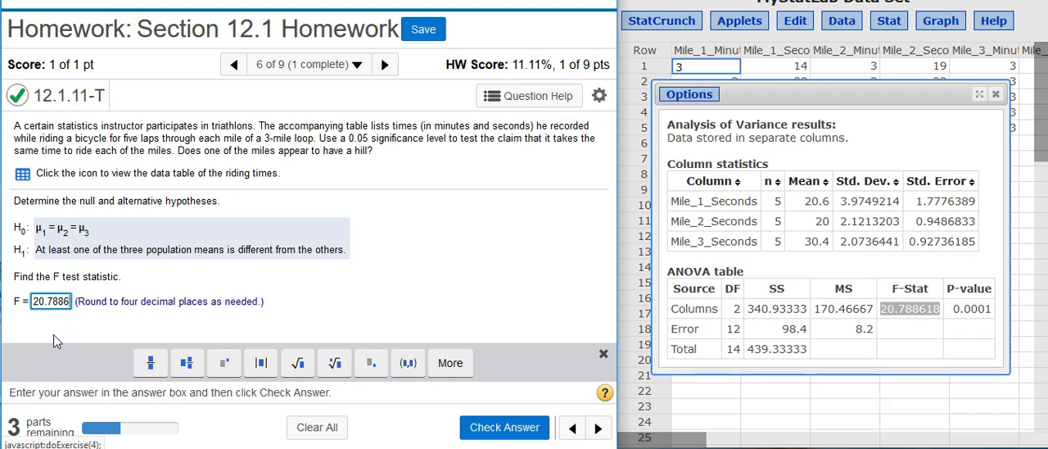
pyautogui.press('Return')
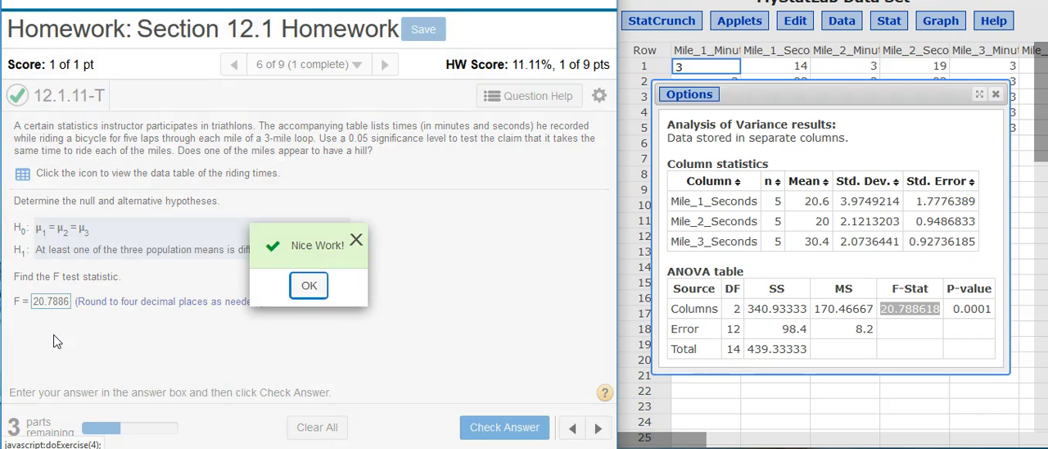
pyautogui.click(309, 284)
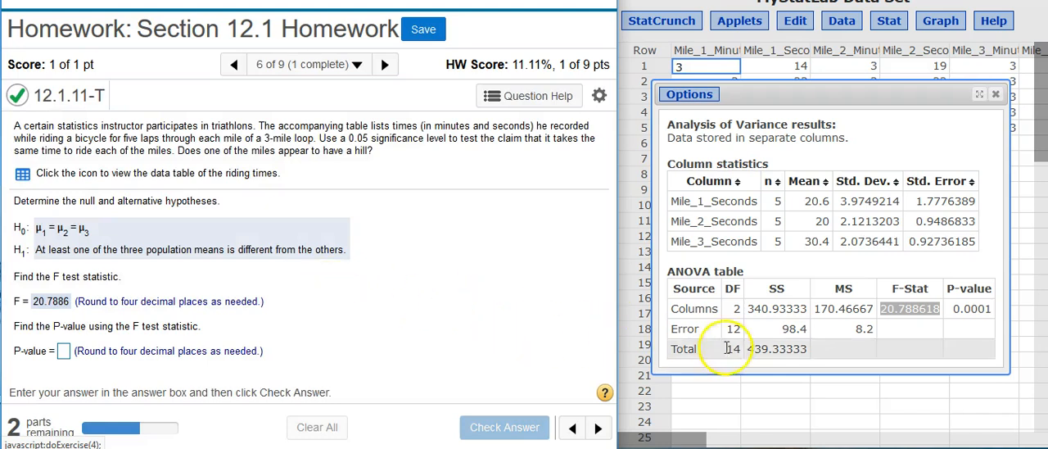
# Take the P-value from the ANOVA table, enter it as 0.0001 in the homework and check the answer
pyautogui.doubleClick(971, 309)
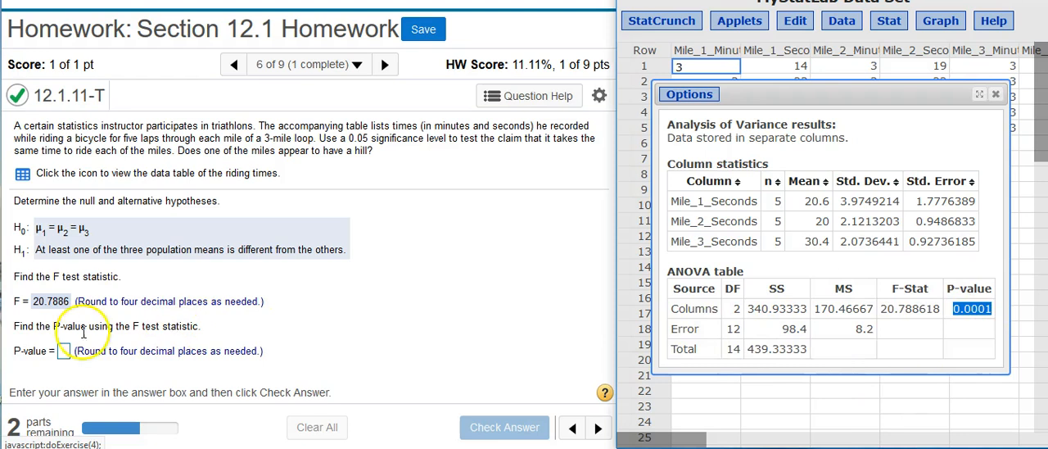
pyautogui.click(63, 351)
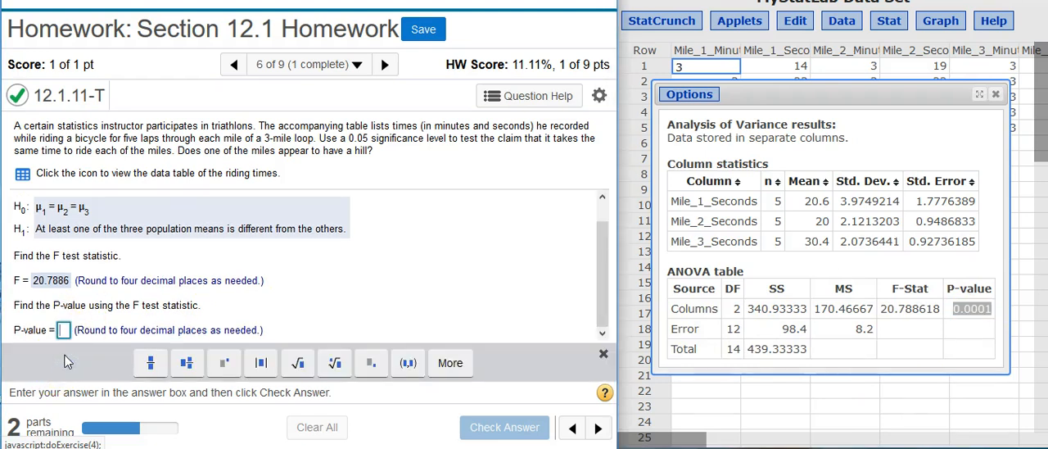
pyautogui.write('0.0001')
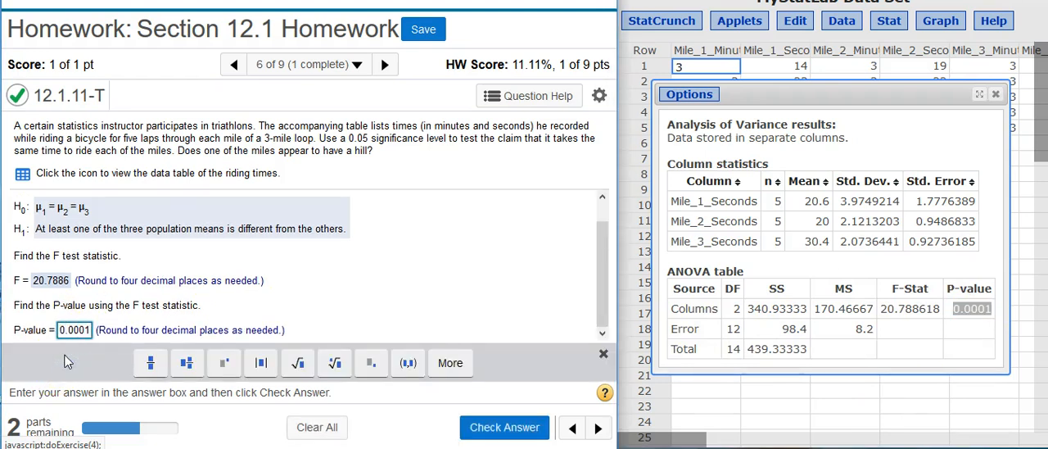
pyautogui.press('Return')
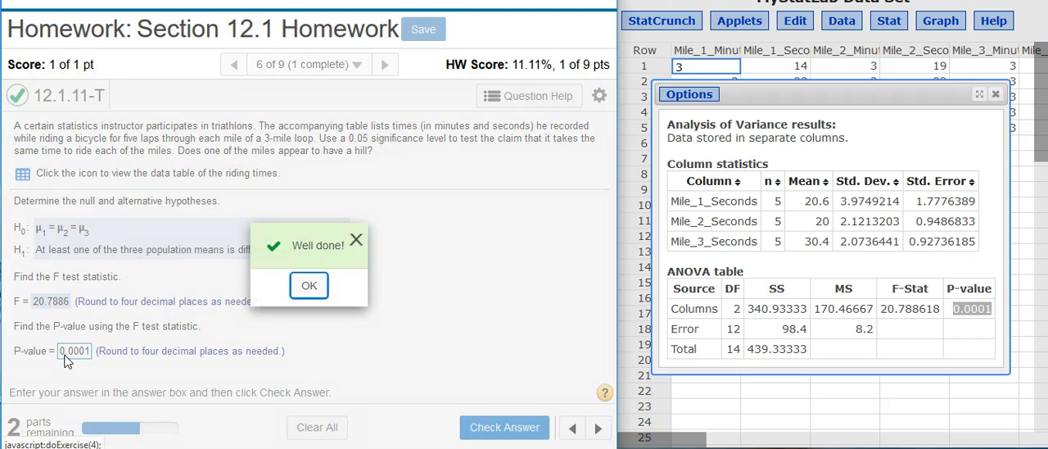
pyautogui.click(309, 286)
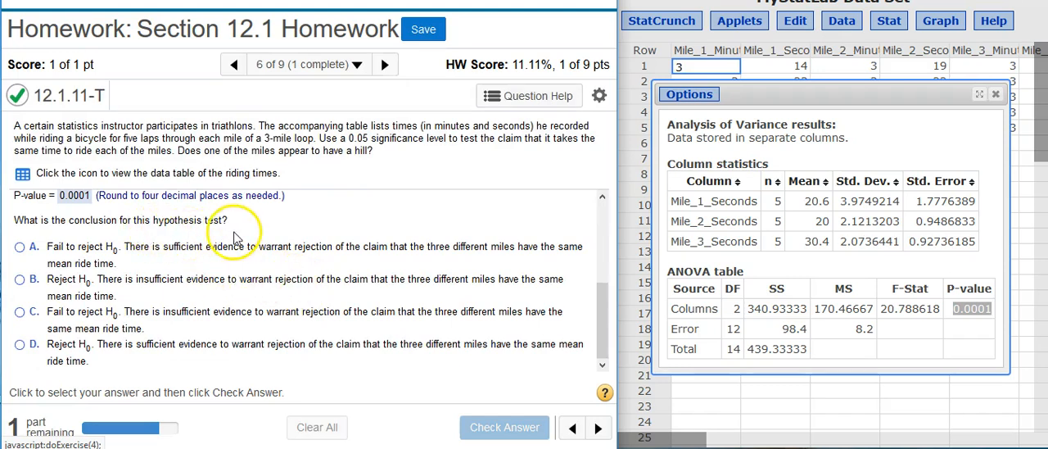
# Answer the conclusion with option D, reject H0 with sufficient evidence against equal mean ride times, and check it
pyautogui.moveTo(344, 139); pyautogui.dragTo(435, 142)
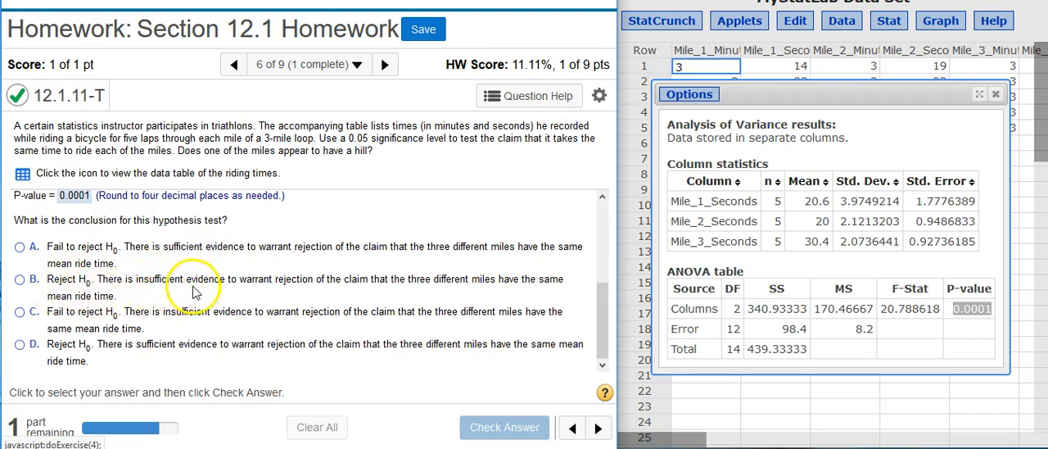
pyautogui.click(19, 344)
pyautogui.click(479, 425)
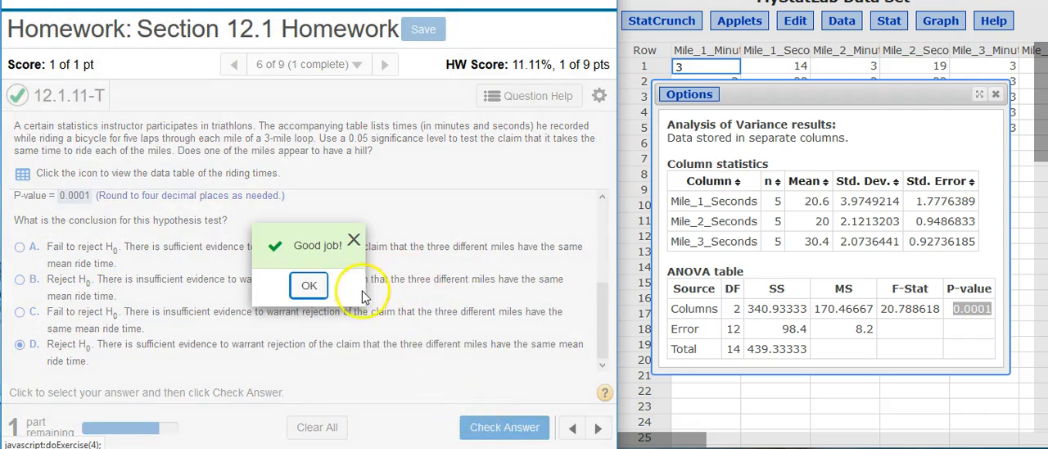
pyautogui.click(314, 289)
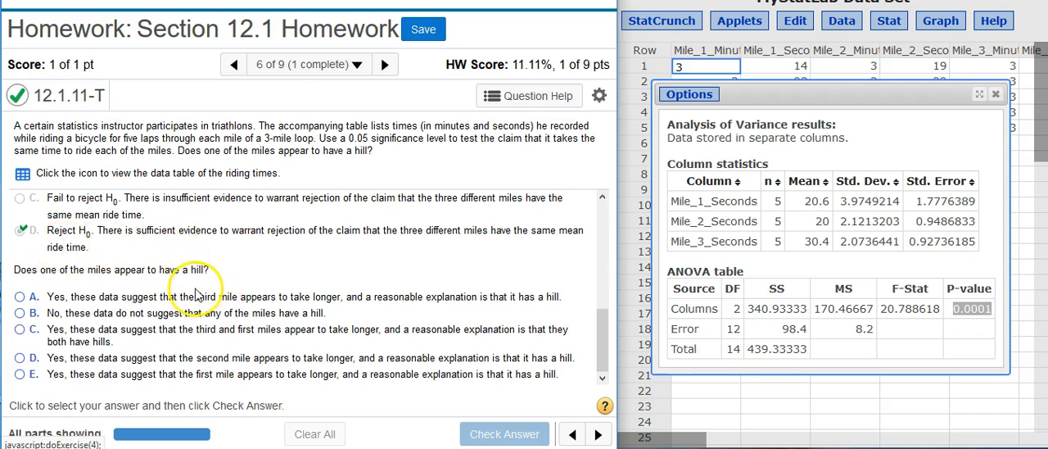
# Answer the hill question with option A, that the third mile appears to take longer, and check it
pyautogui.scroll(5, 197, 296)
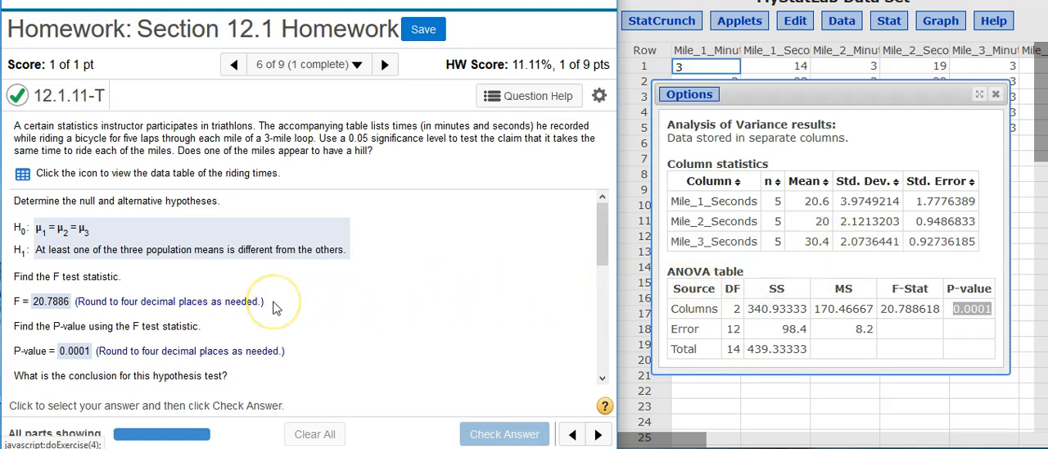
pyautogui.scroll(-5, 274, 308)
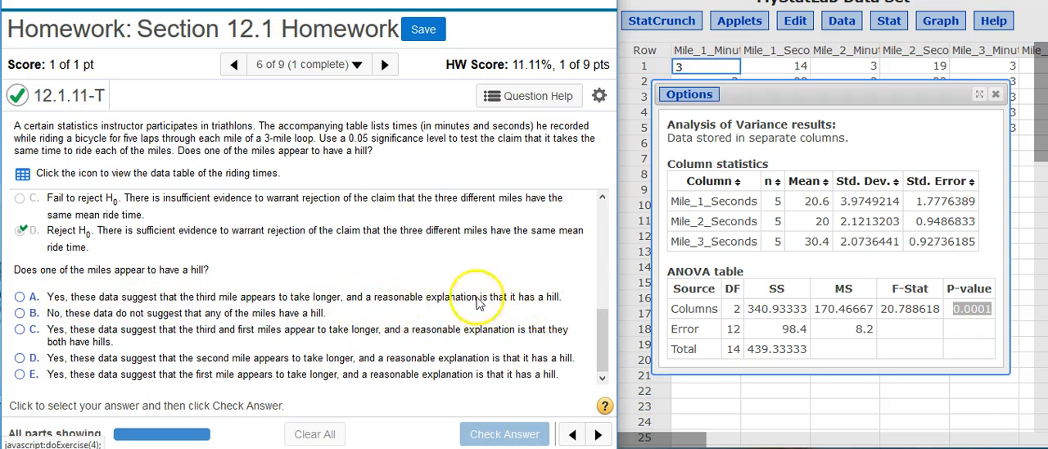
pyautogui.click(20, 298)
pyautogui.click(491, 430)
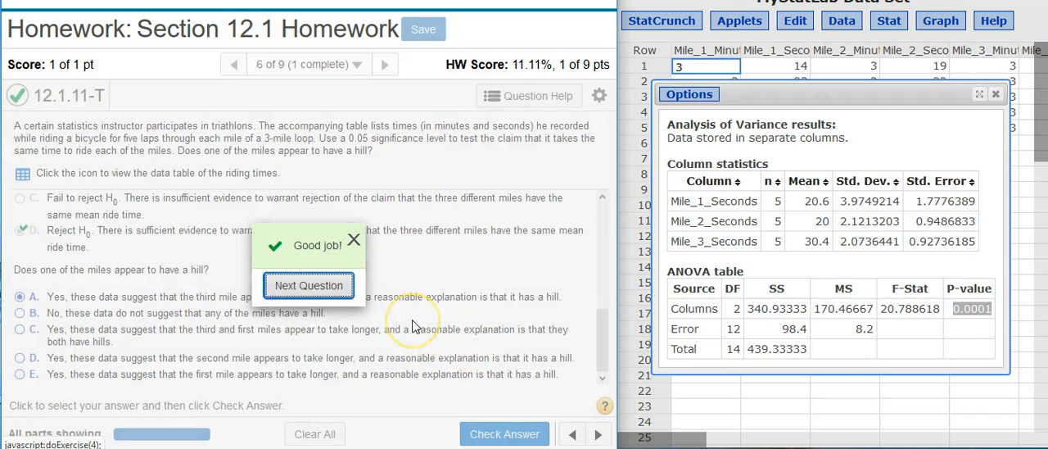